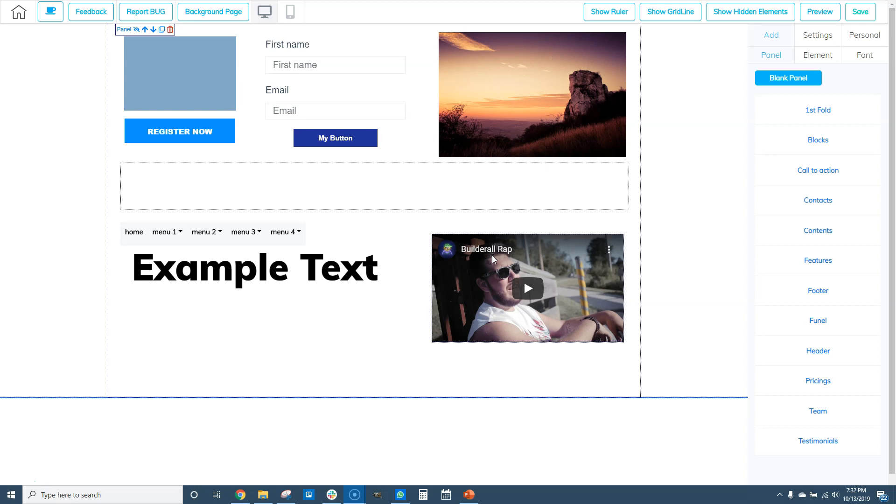
Review the panel's style, animation and advanced settings.
click(679, 78)
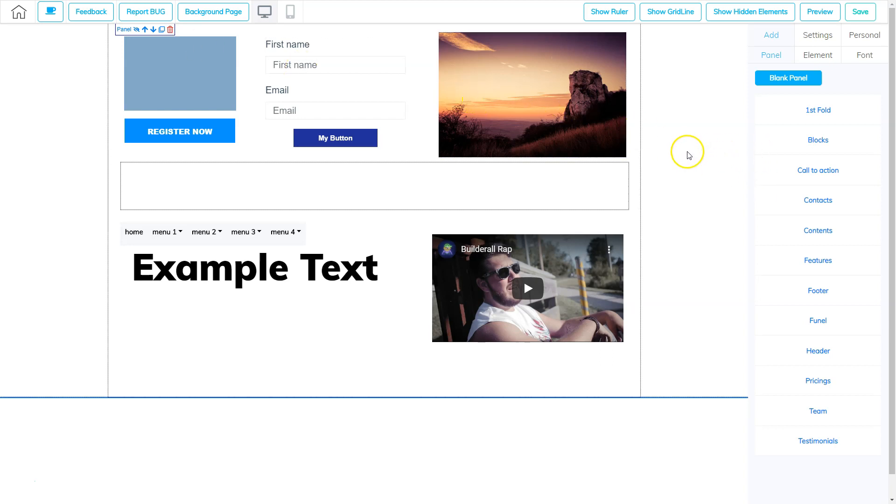
click(685, 103)
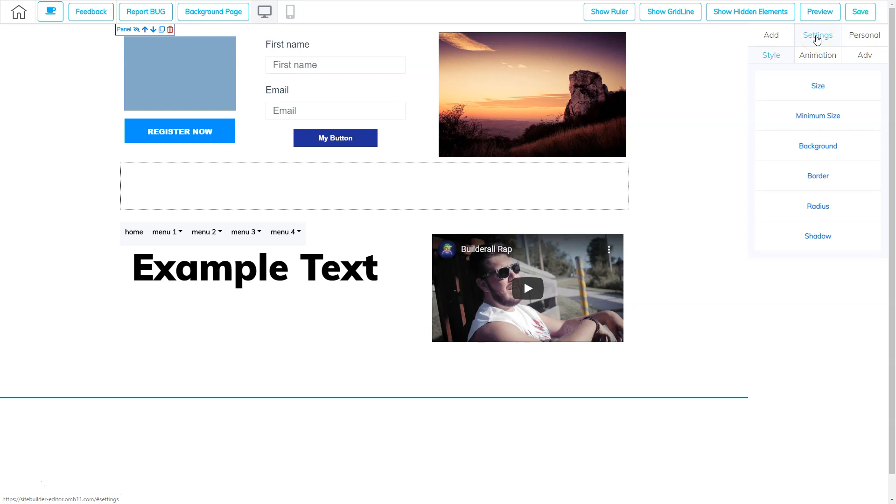
click(774, 54)
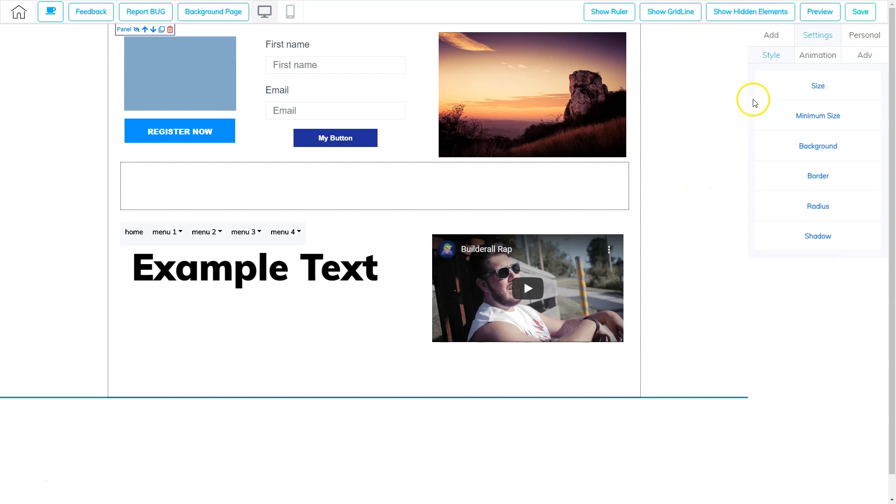
click(819, 56)
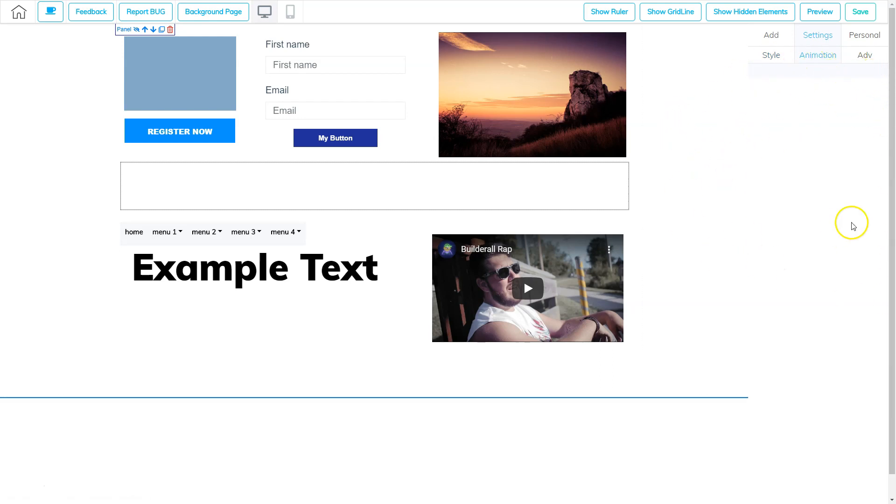
click(863, 57)
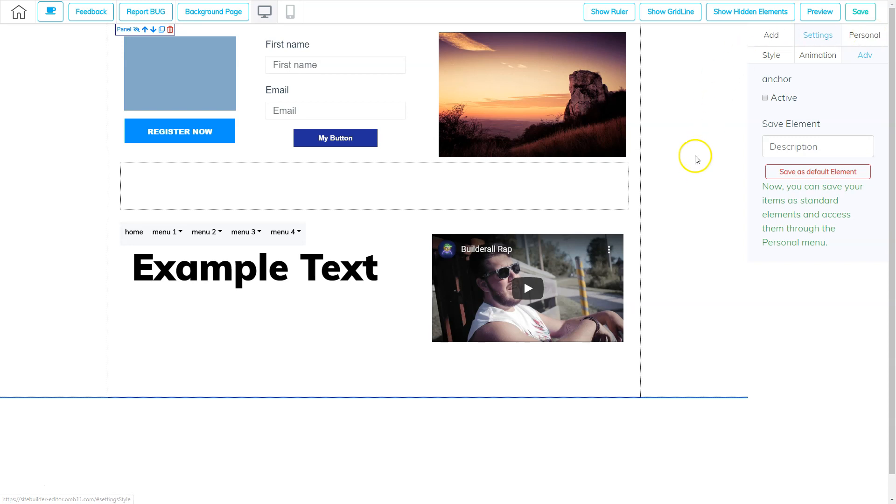
Select the blue box and review its style, animation and advanced settings.
click(183, 71)
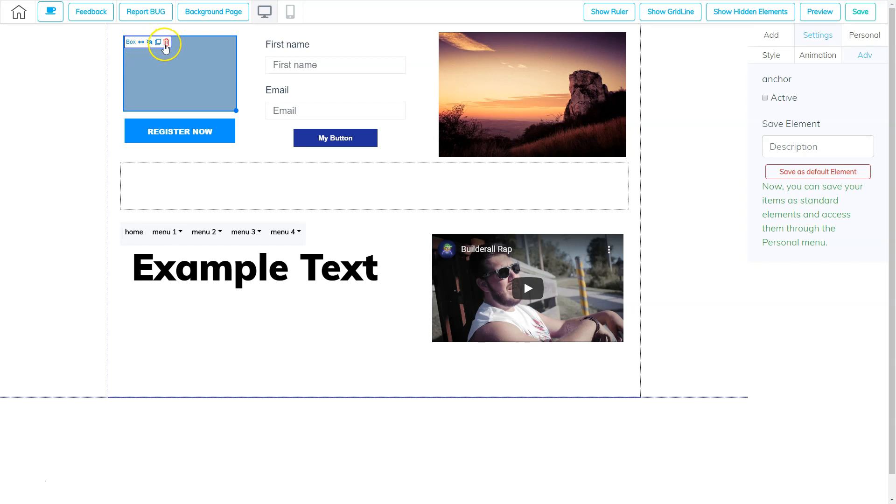
click(194, 67)
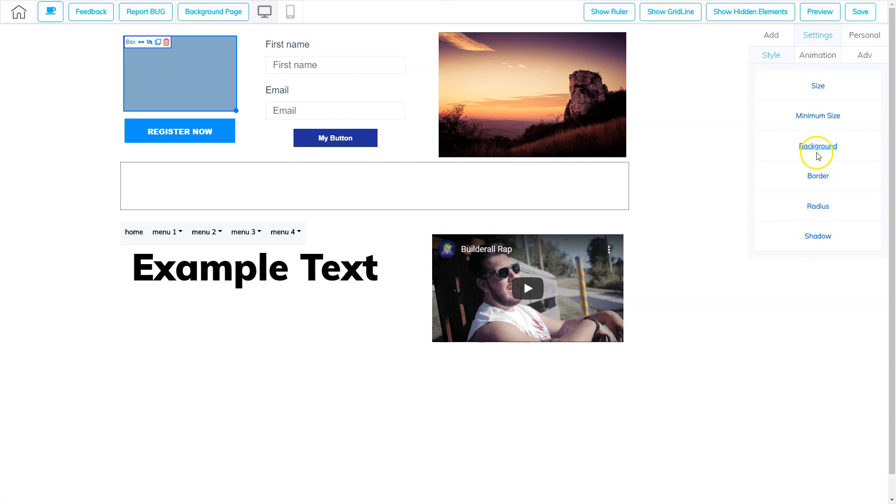
click(822, 59)
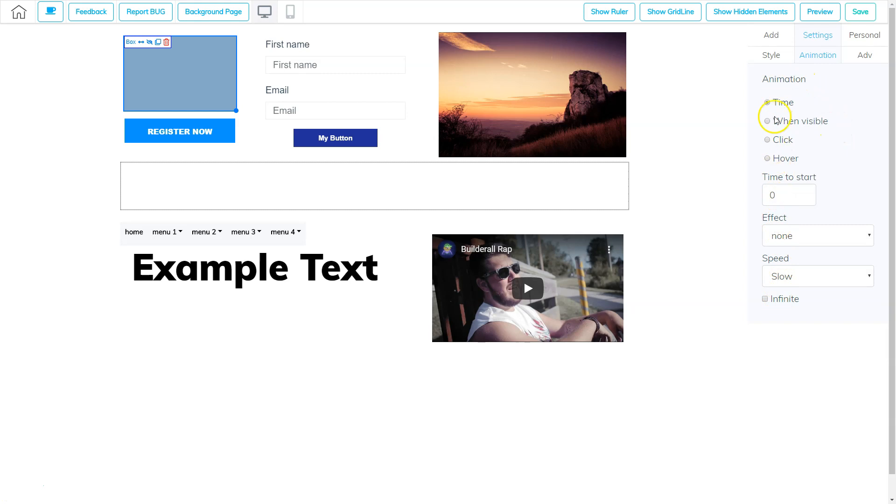
click(866, 57)
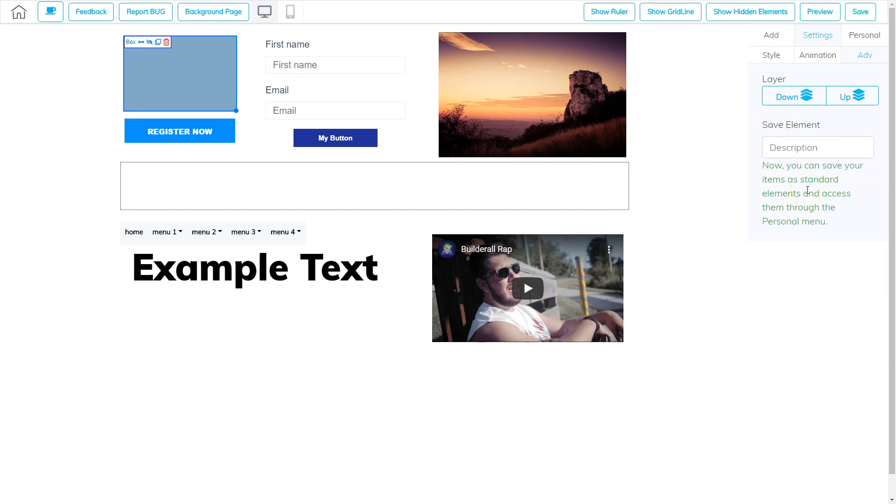
Select the REGISTER NOW button and review its quick controls and its style, animation and advanced settings.
click(217, 133)
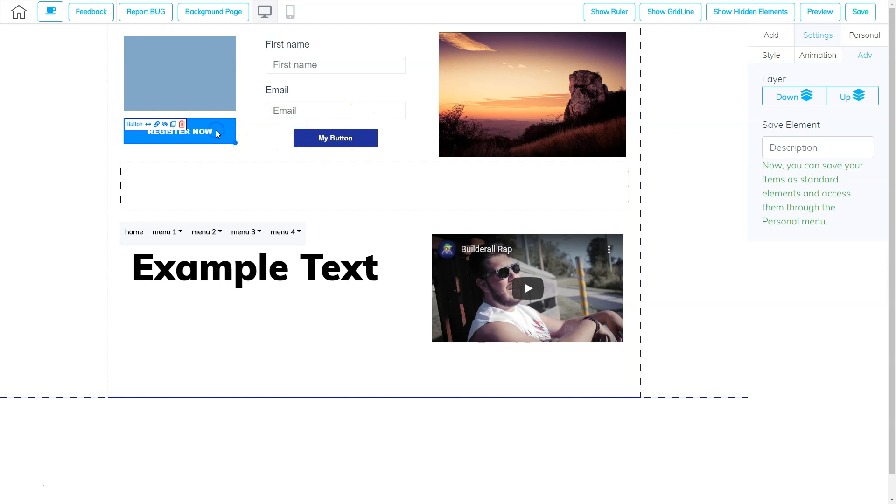
click(164, 125)
click(181, 124)
click(212, 135)
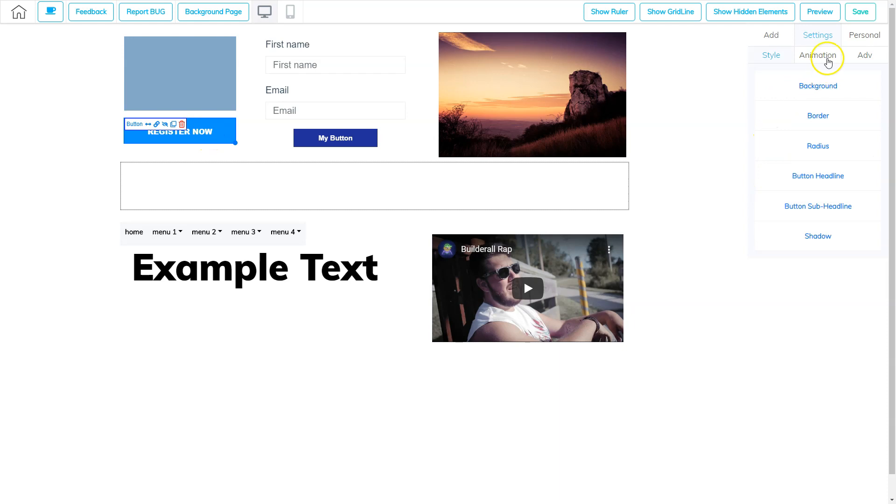
click(770, 60)
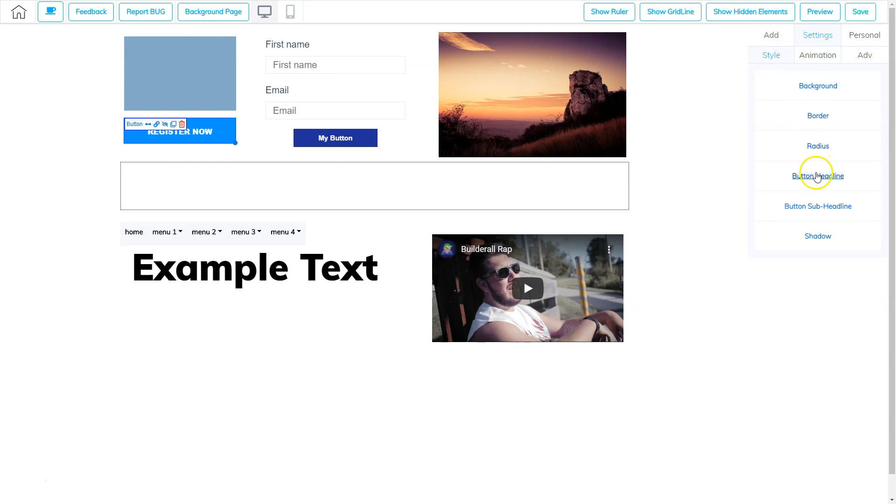
click(812, 240)
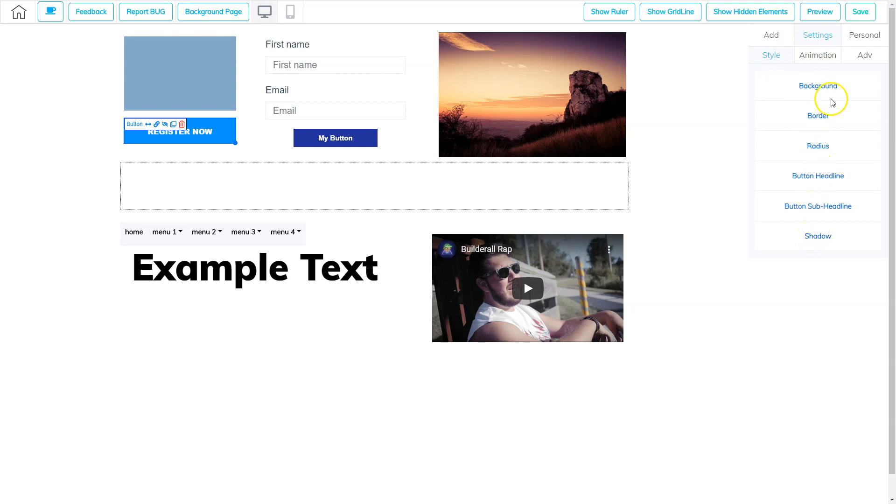
click(817, 55)
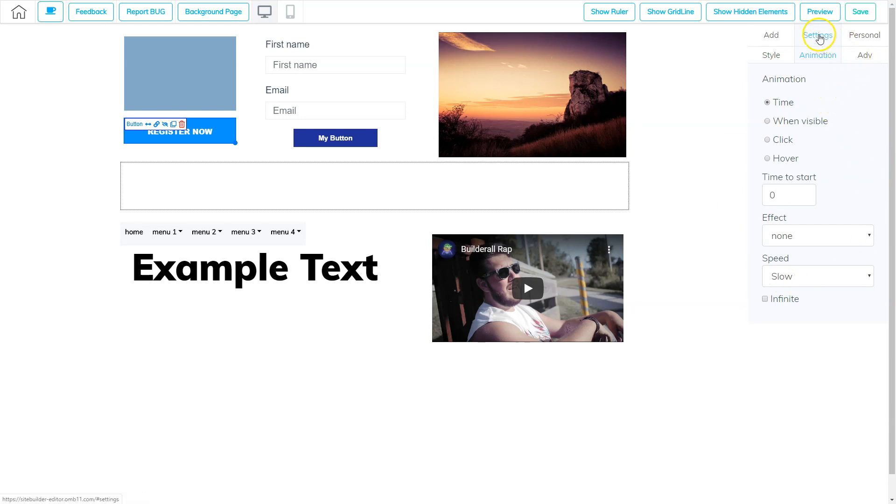
click(860, 57)
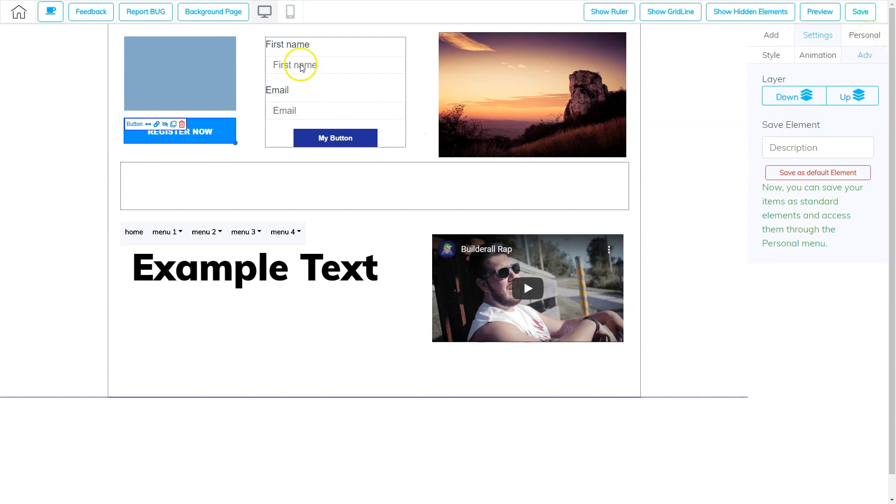
Select the MailingBoss form and review its style, animation and advanced settings.
click(322, 81)
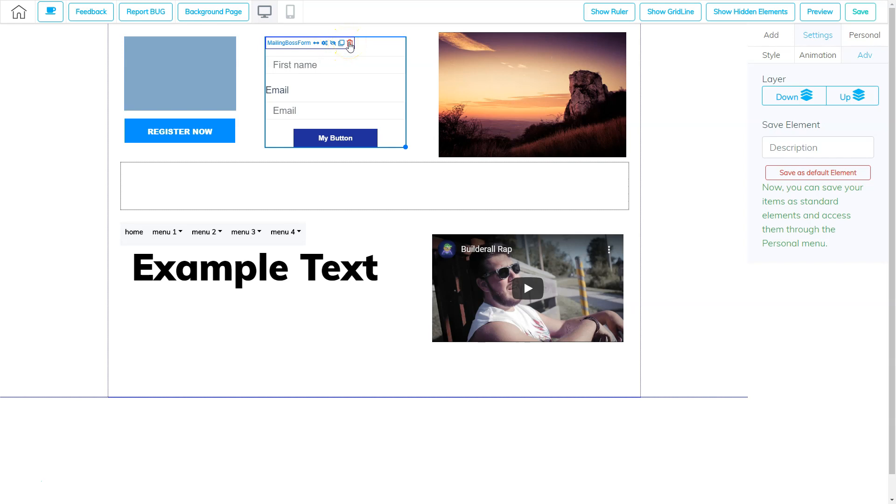
click(359, 85)
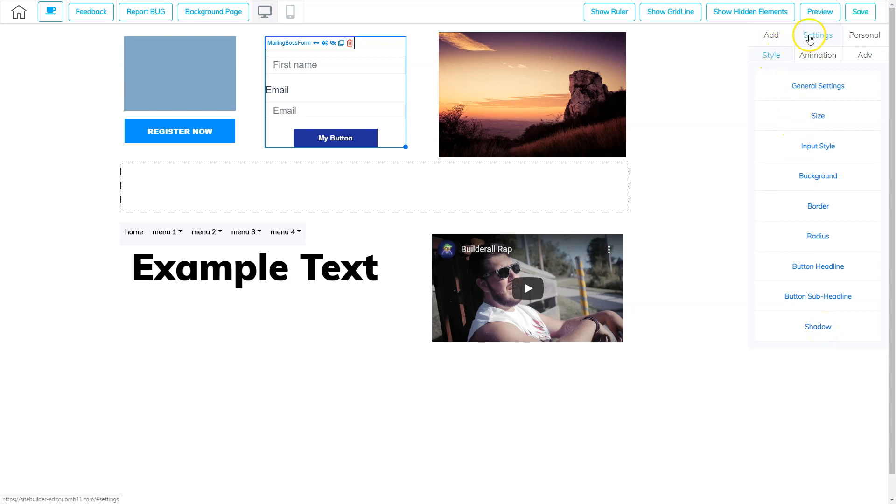
click(817, 55)
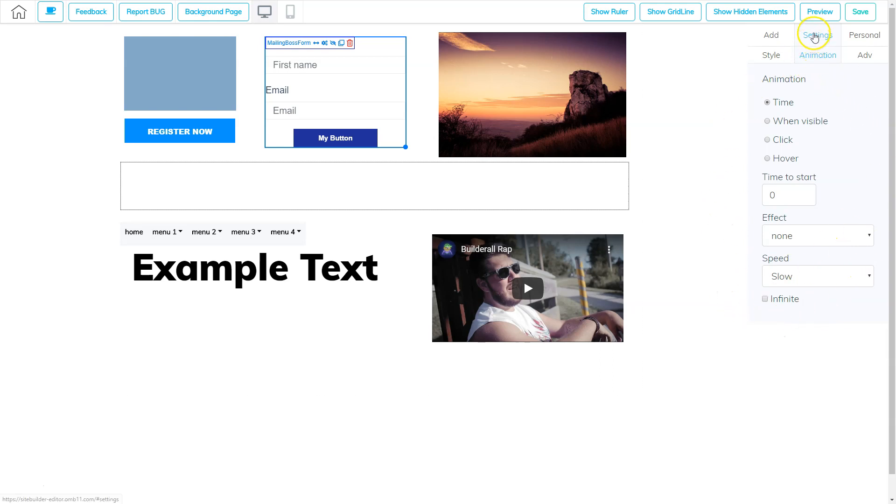
click(864, 56)
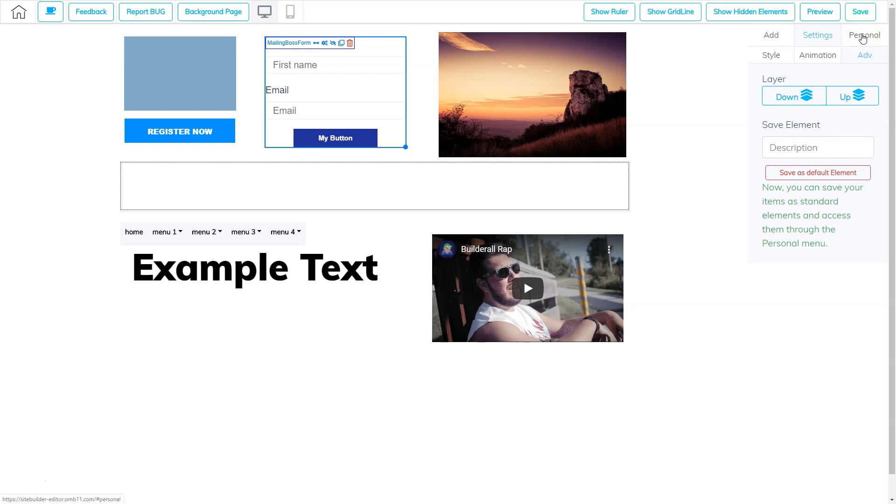
Select the empty iframe below the form and review its style, animation and advanced layer settings.
click(340, 183)
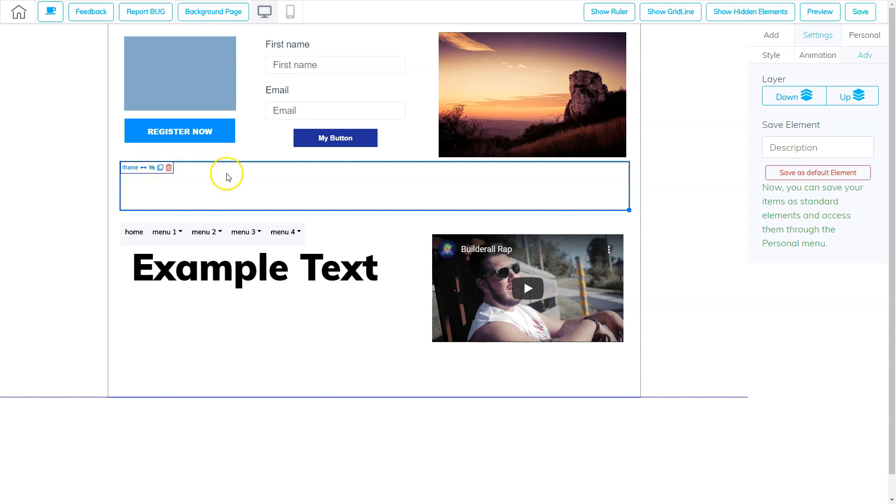
click(378, 186)
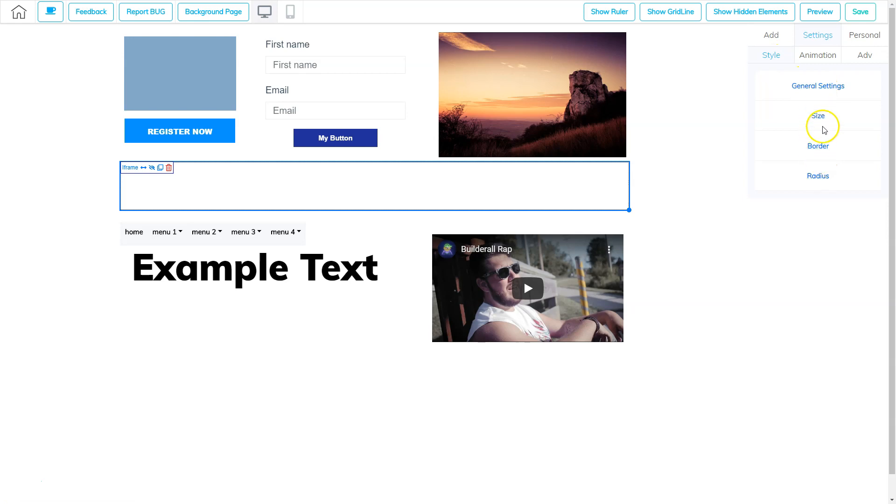
click(820, 56)
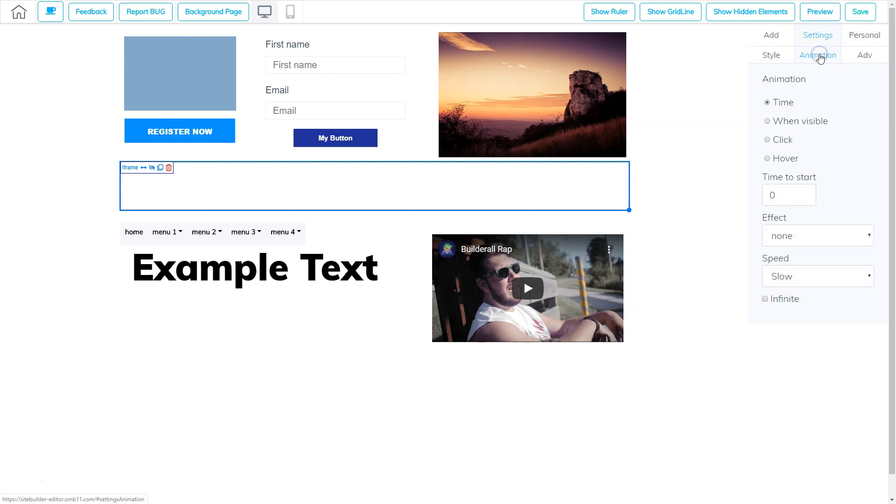
click(865, 56)
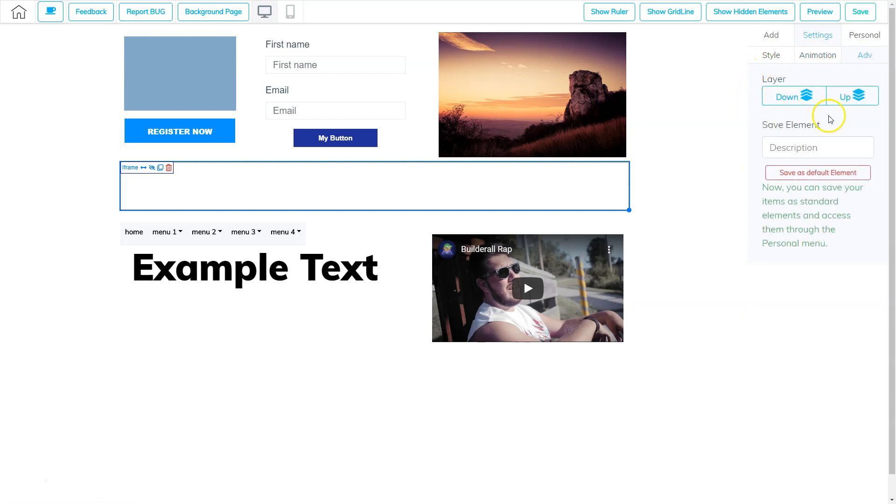
click(795, 101)
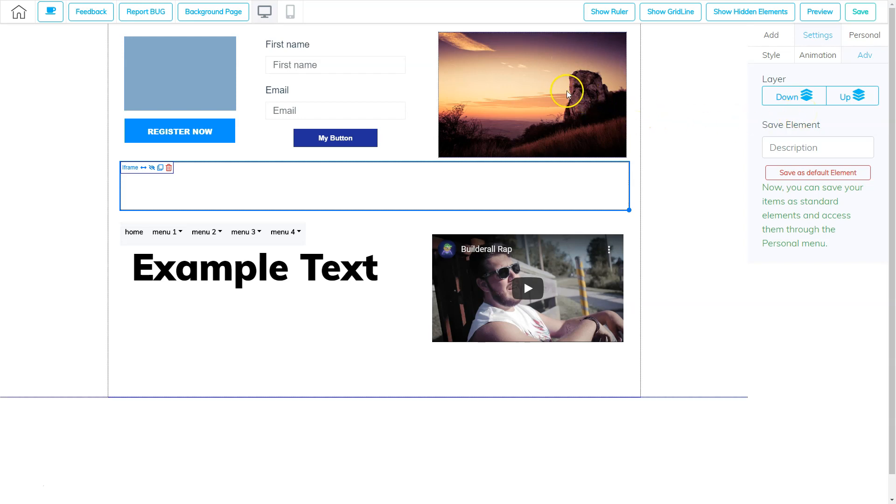
Select the sunset image and review its style, animation and advanced settings.
click(533, 85)
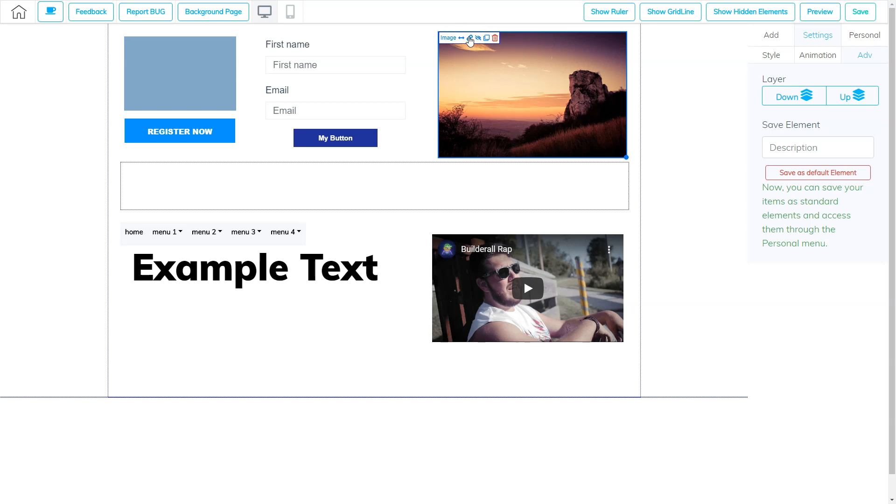
click(548, 86)
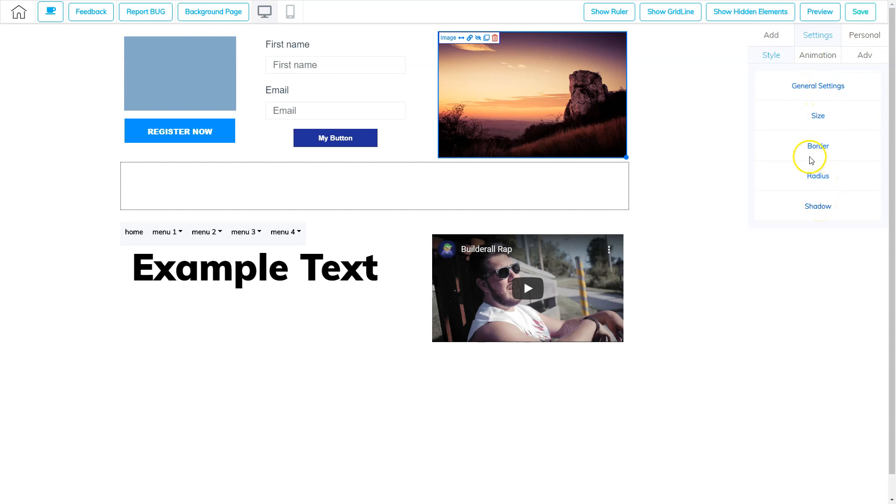
click(817, 55)
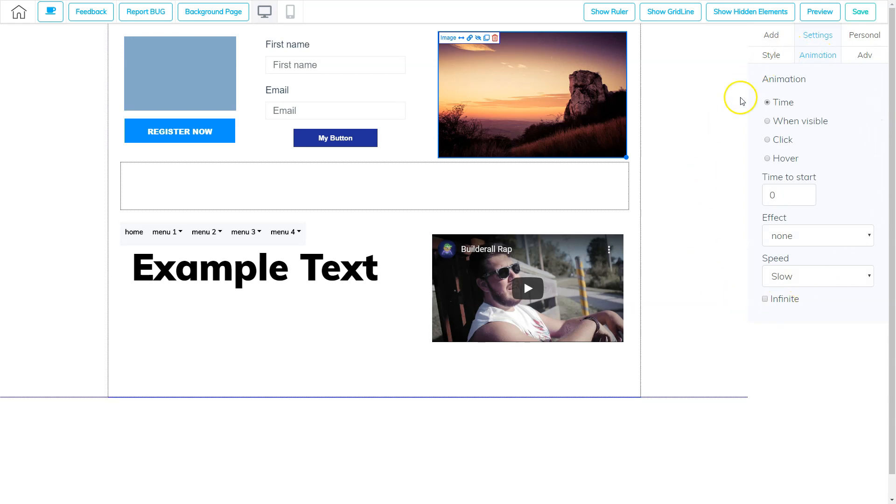
click(869, 57)
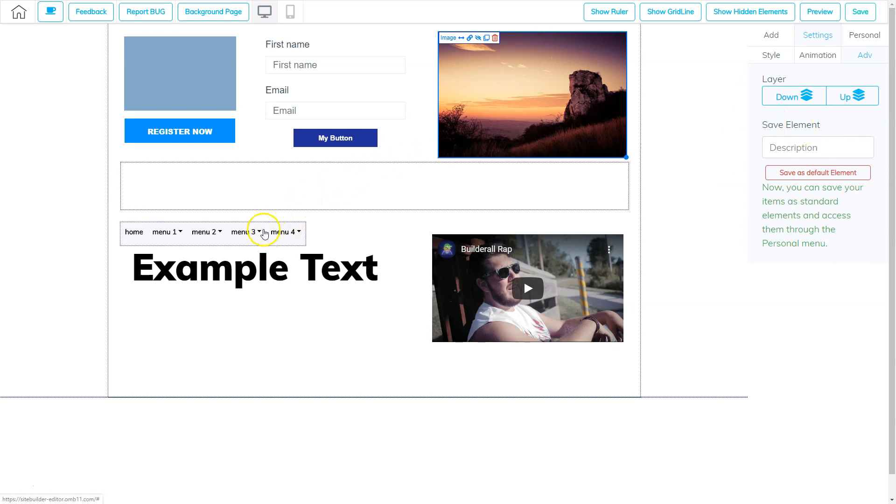
Select the navigation menu and review its style, animation and advanced settings.
click(249, 233)
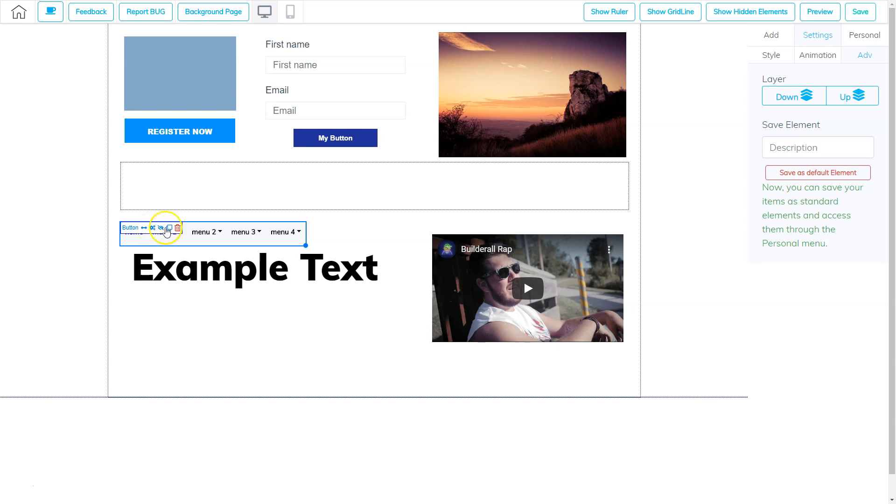
click(263, 235)
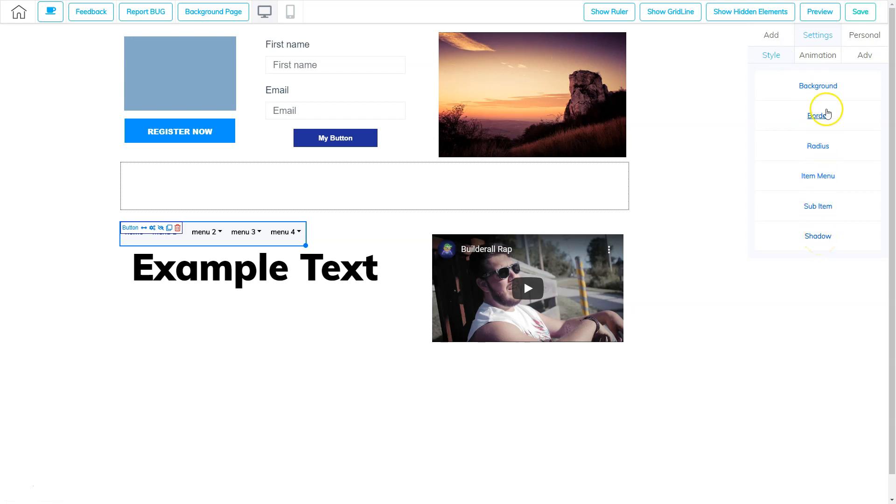
click(814, 56)
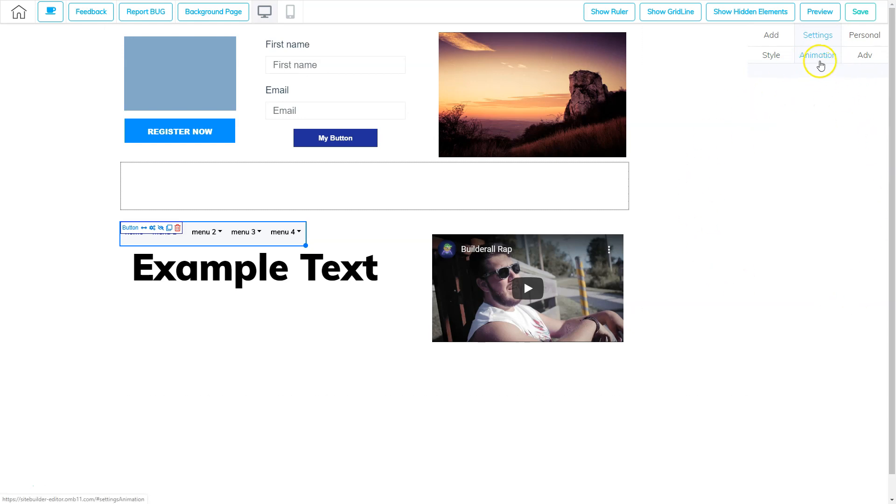
click(864, 58)
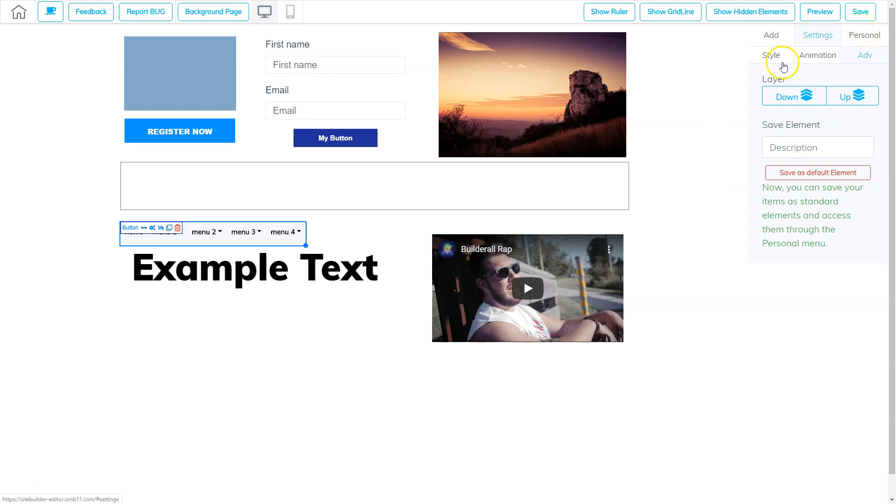
Select the YouTube video and review its style, animation and advanced settings.
click(554, 289)
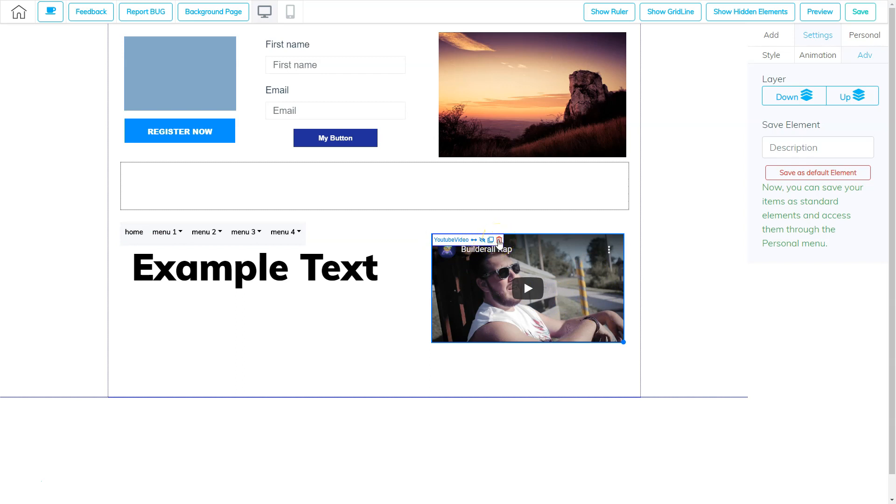
click(573, 286)
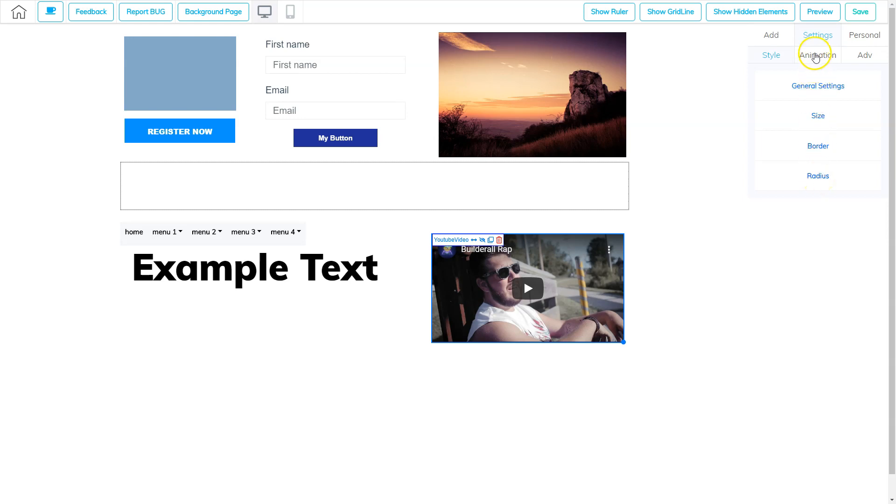
click(815, 57)
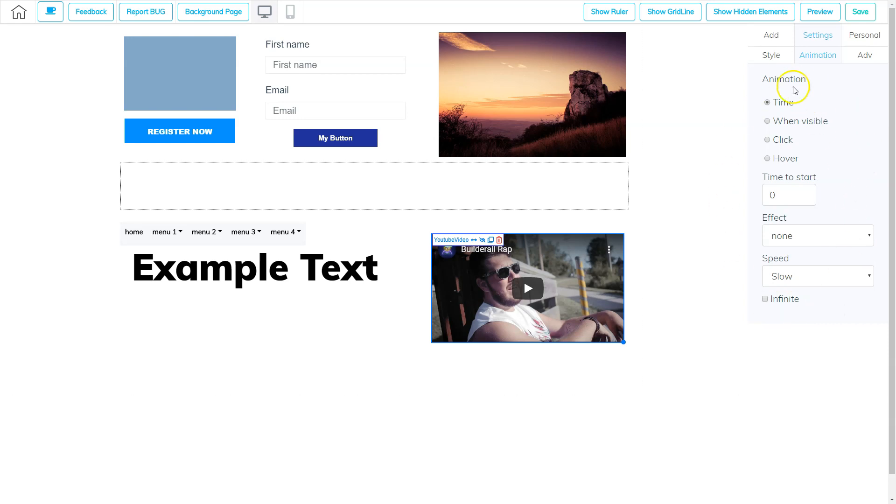
click(864, 57)
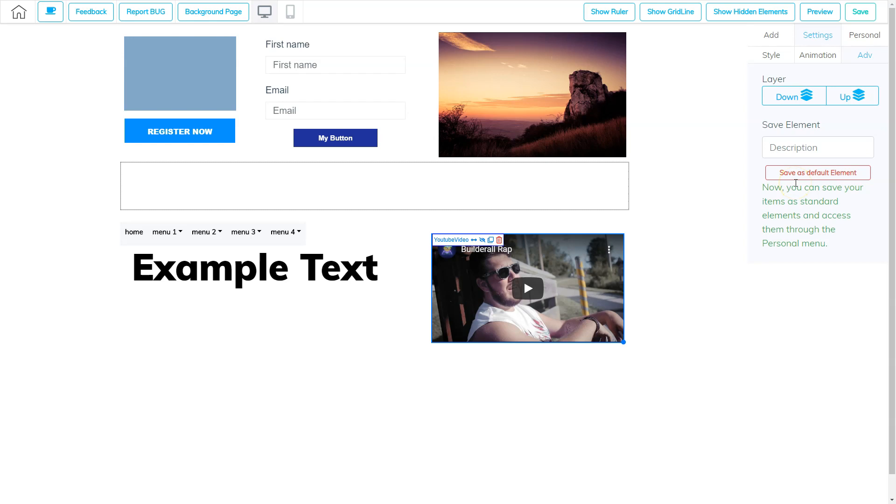
Select the Example Text element and review the default font settings for the heading levels h1 to h4.
click(241, 268)
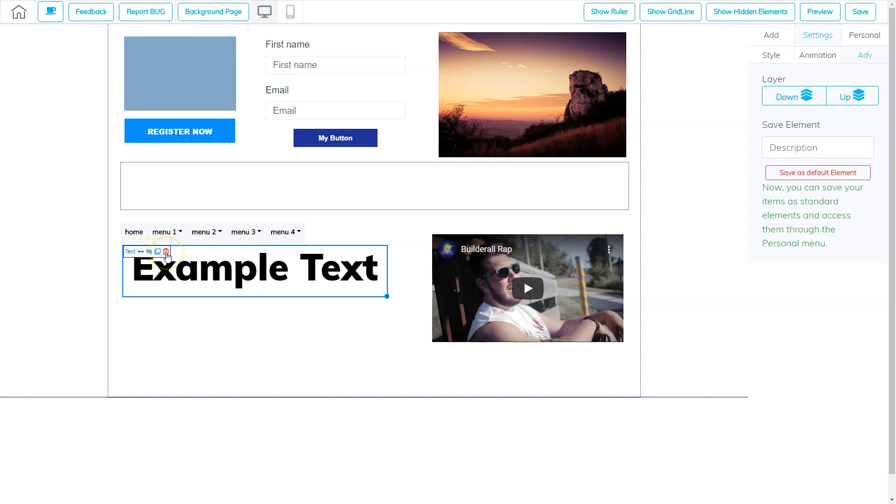
click(277, 273)
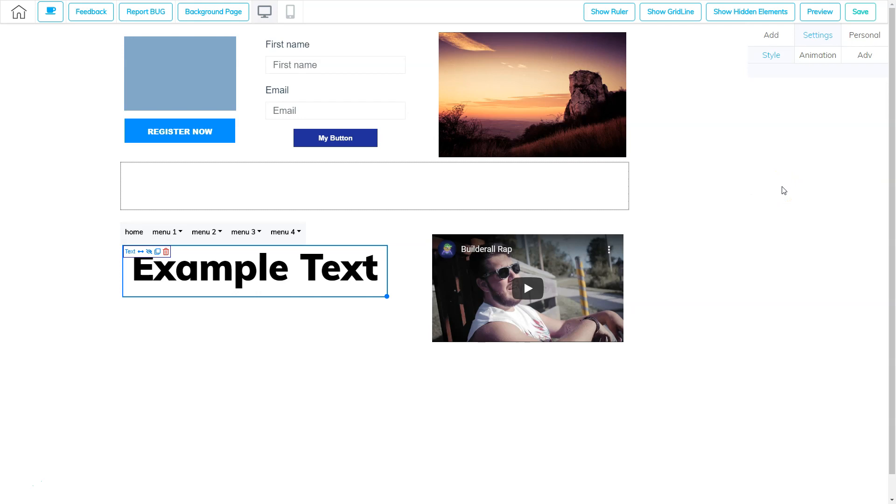
click(772, 36)
click(864, 55)
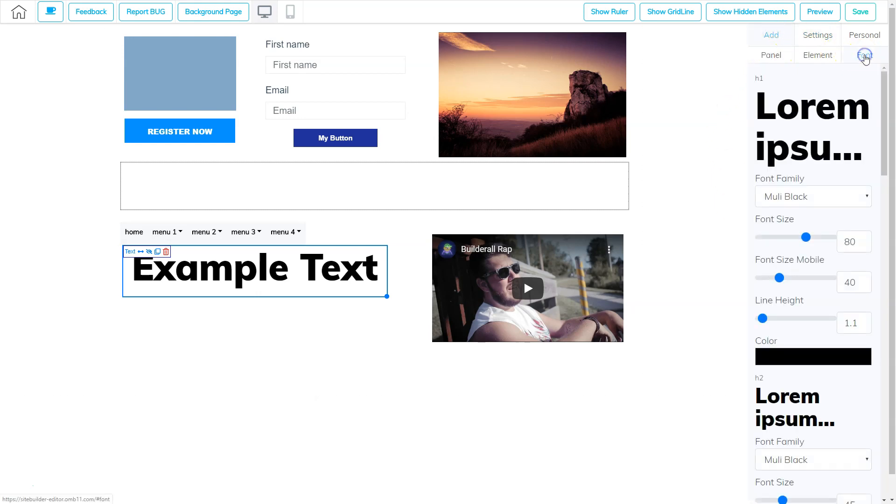
scroll(826, 383, down, 5)
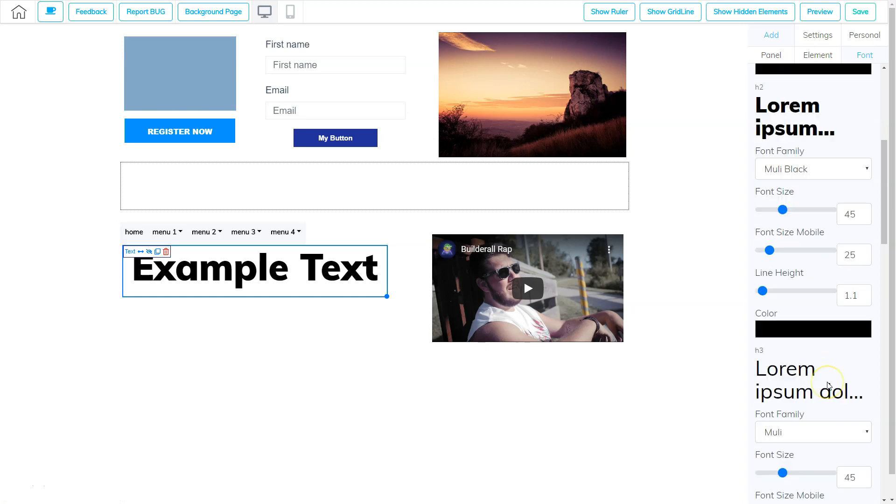
scroll(829, 385, down, 6)
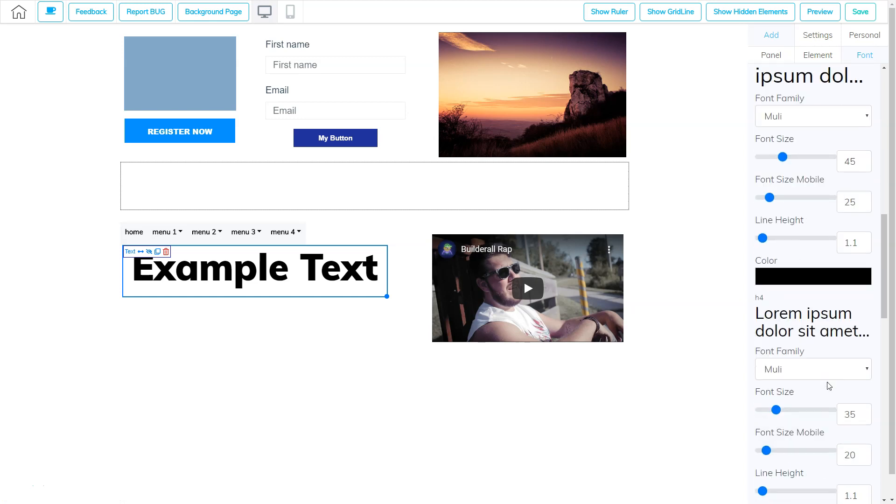
Open the Example Text heading for inline editing, review its text formatting options and save it without changes.
click(248, 280)
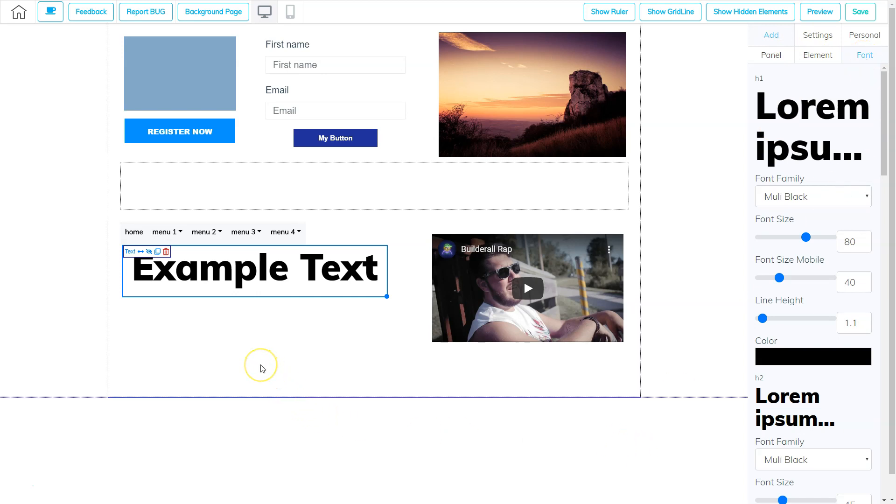
double_click(235, 269)
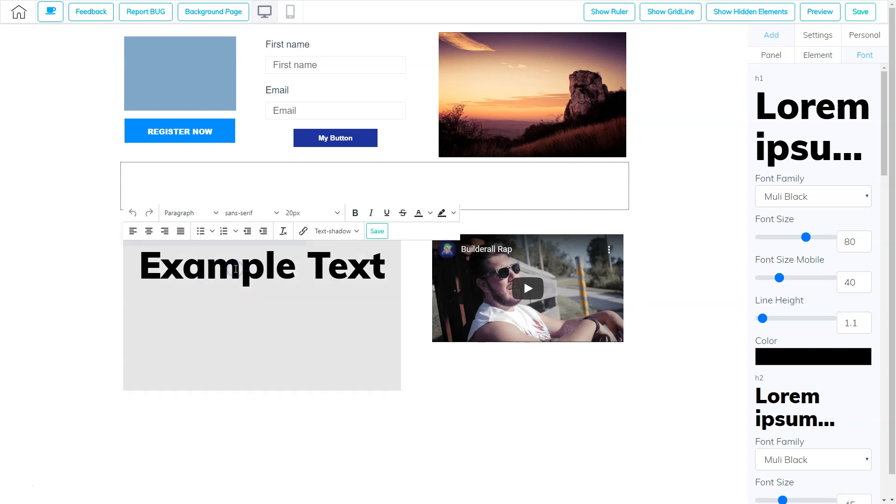
click(147, 264)
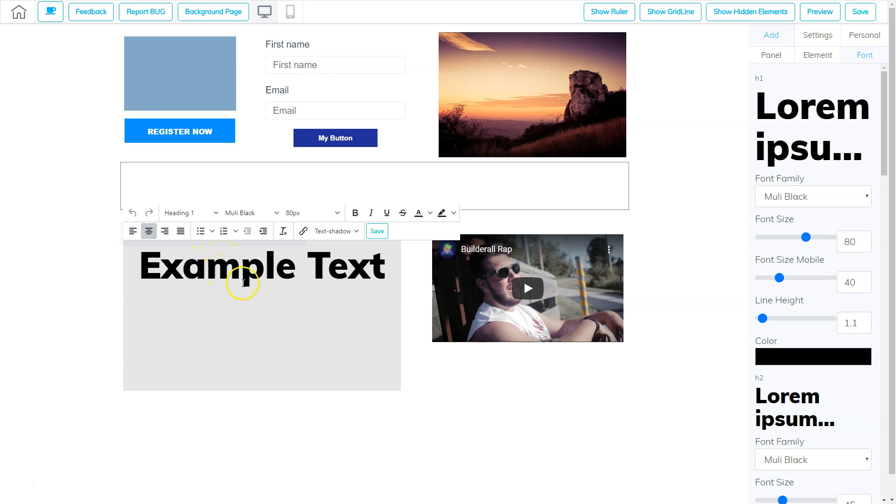
click(374, 234)
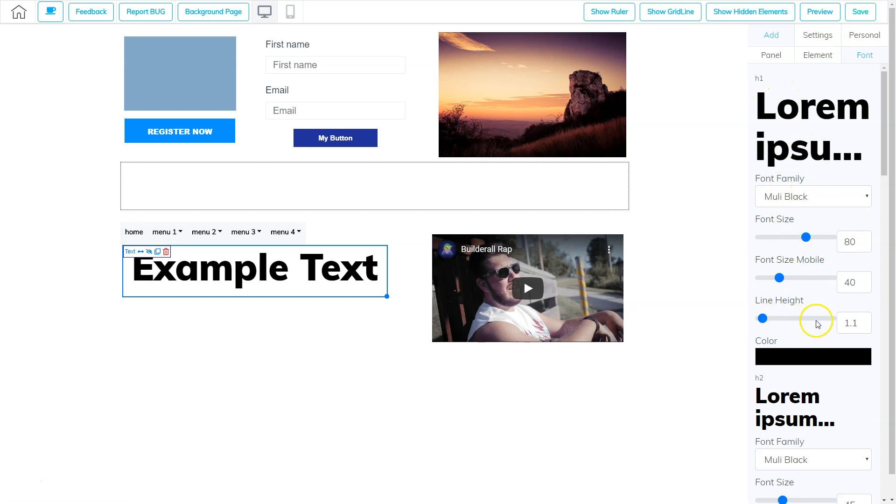
double_click(228, 267)
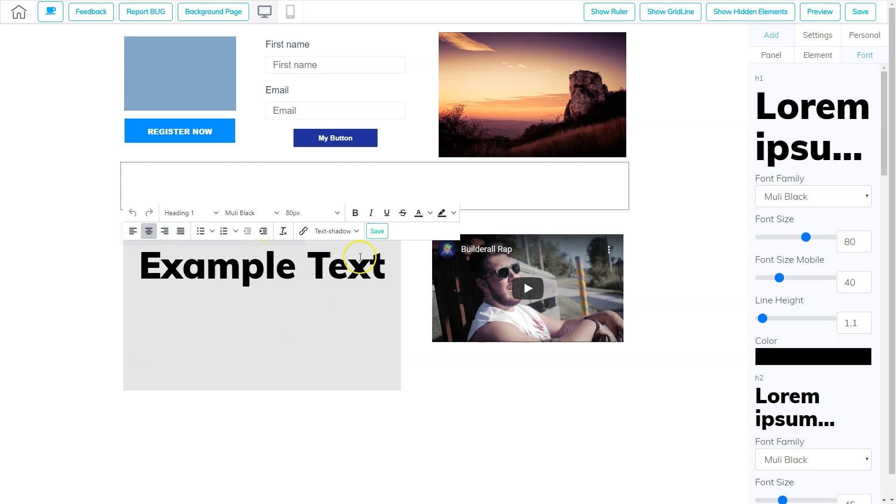
click(377, 231)
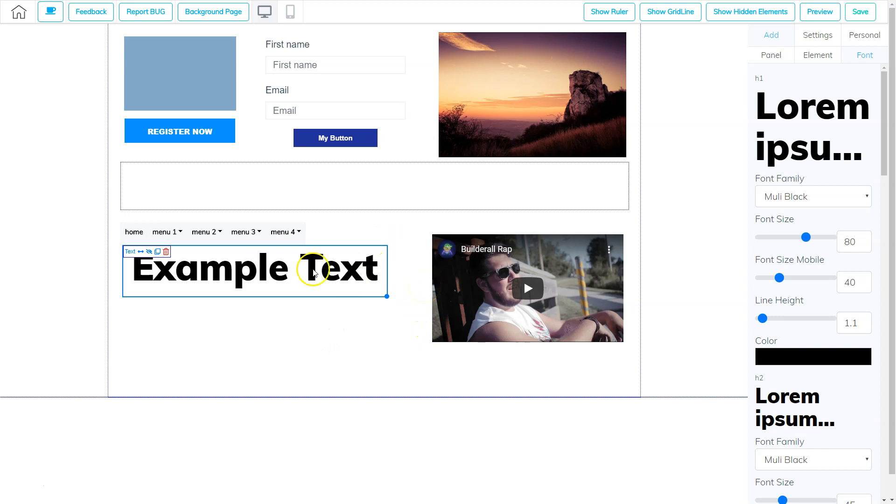
Review the style, animation and advanced settings of the Example Text element.
click(313, 273)
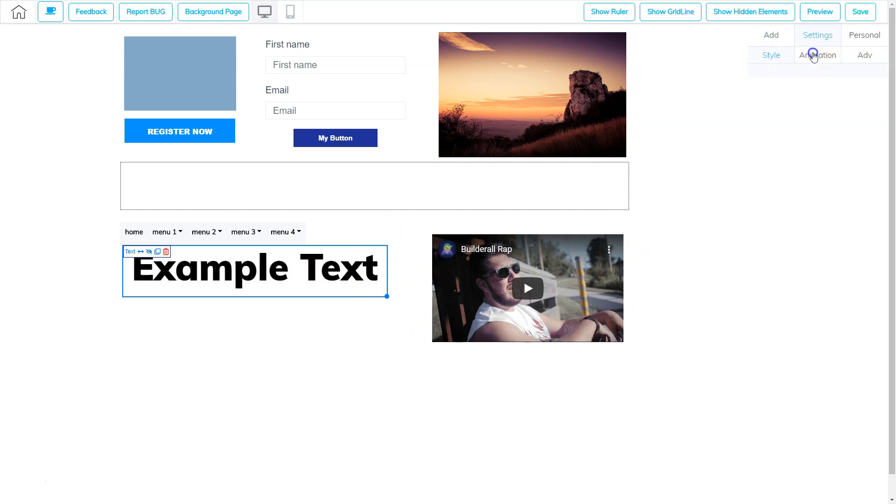
click(813, 55)
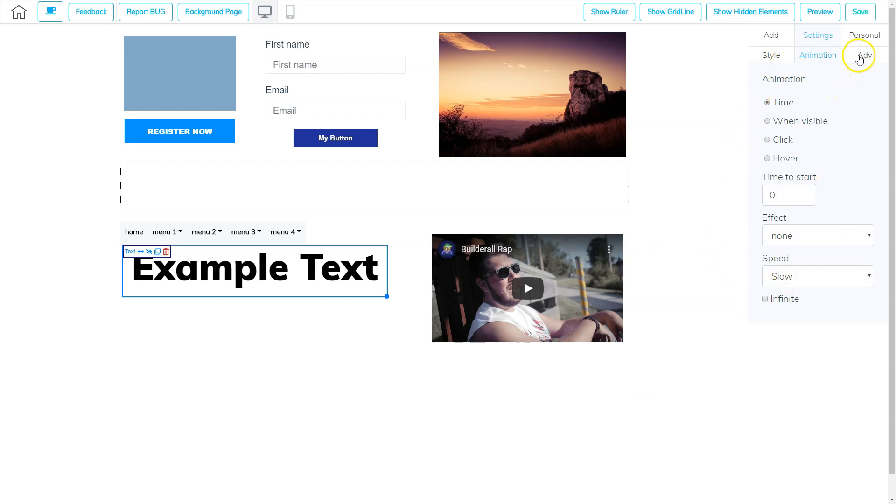
click(861, 57)
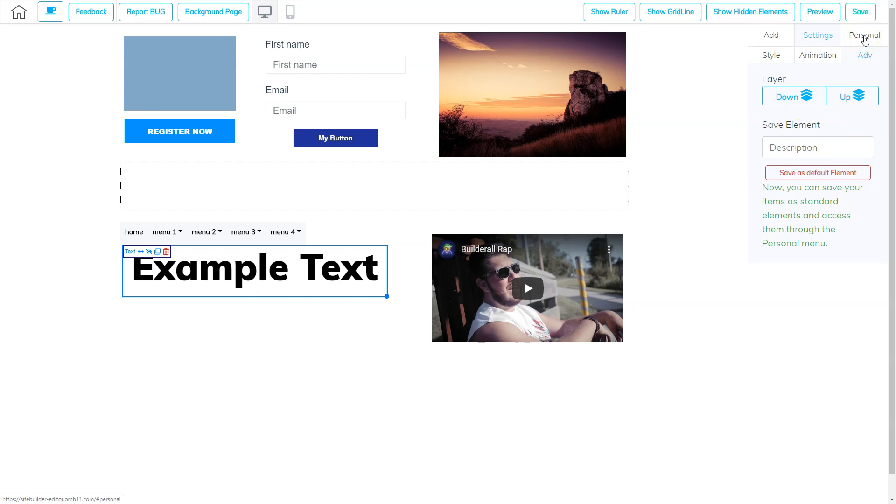
click(858, 42)
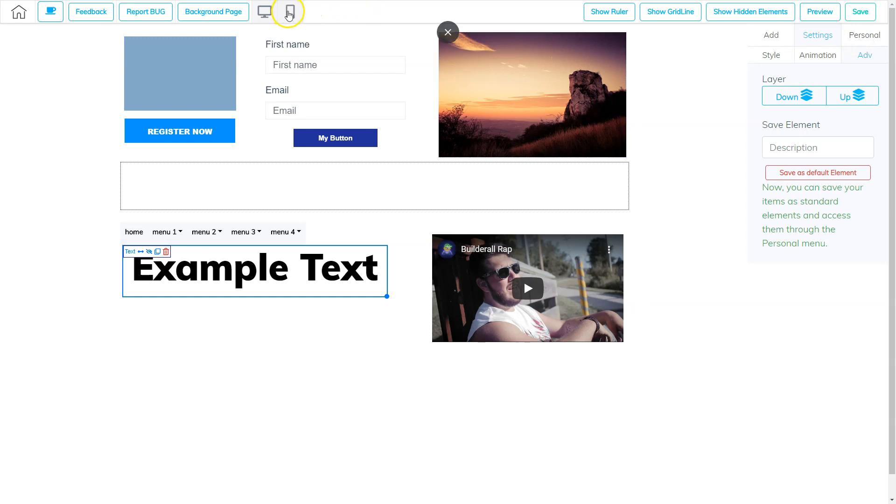
Switch to the mobile view, select the blue box and review its style, animation and advanced padding settings.
click(290, 12)
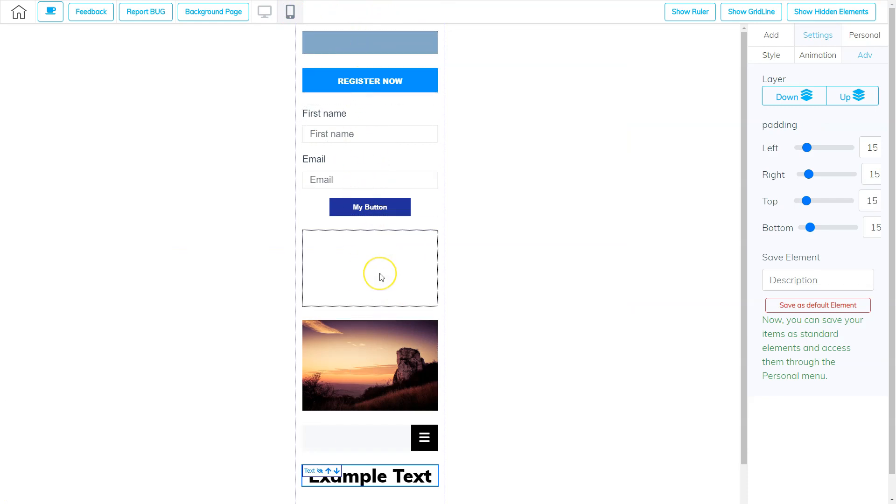
click(369, 43)
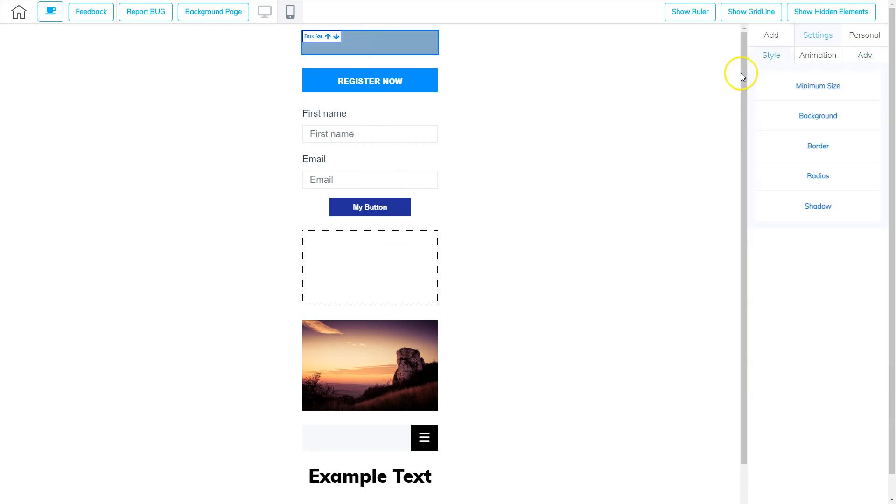
click(815, 57)
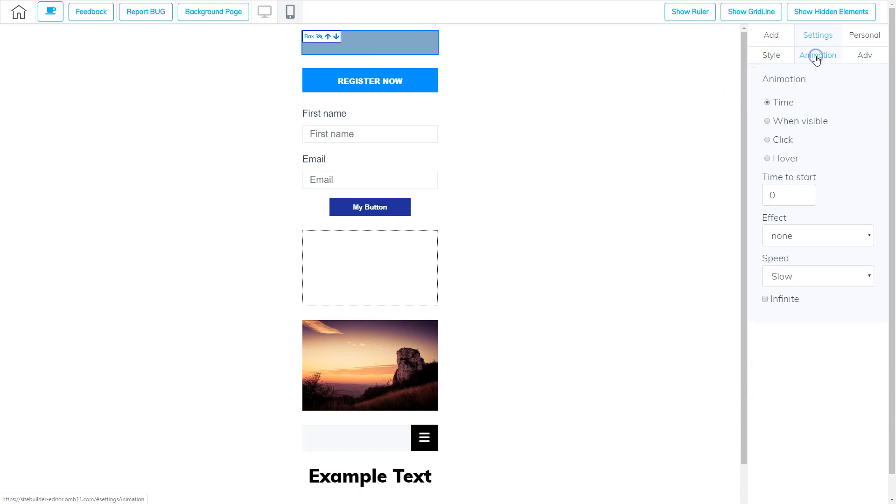
click(864, 58)
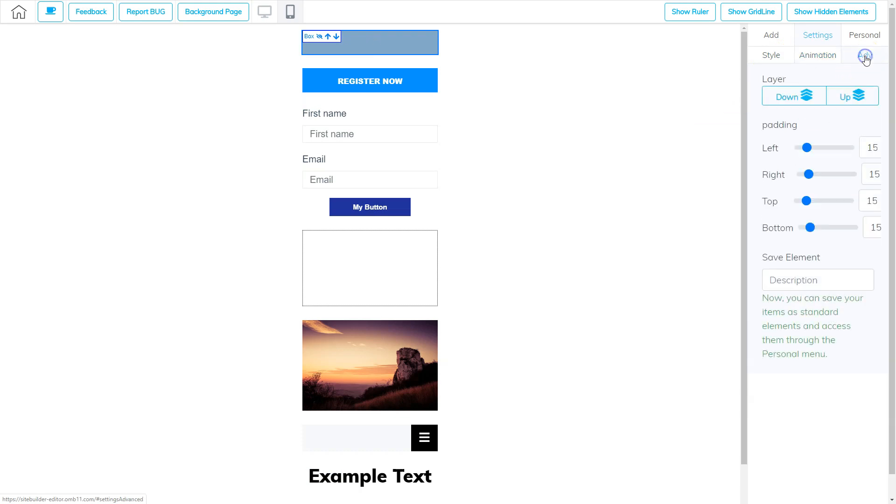
click(871, 104)
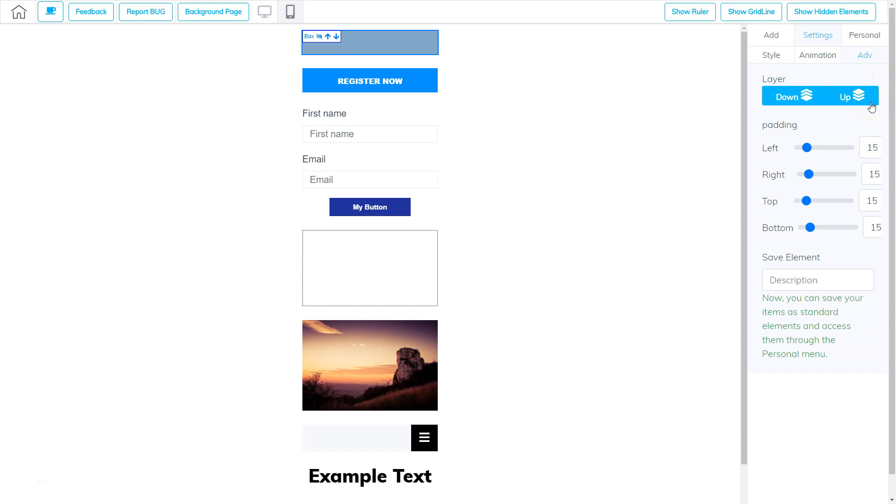
click(875, 129)
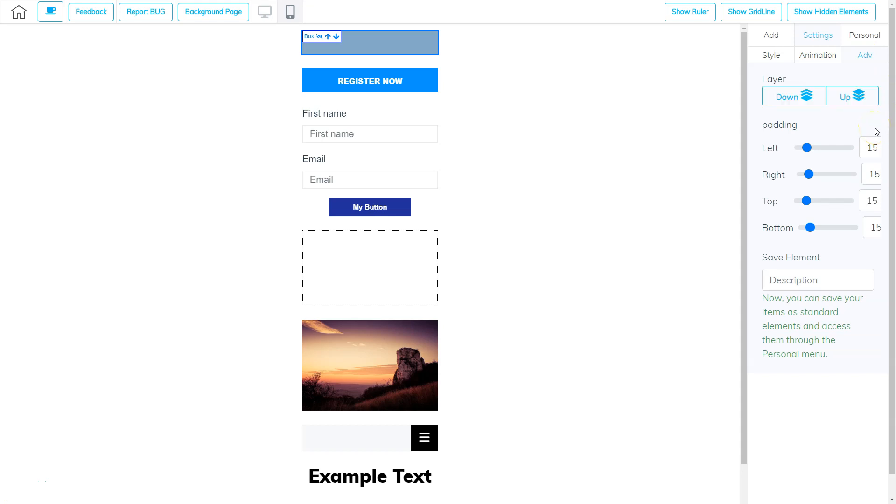
click(866, 56)
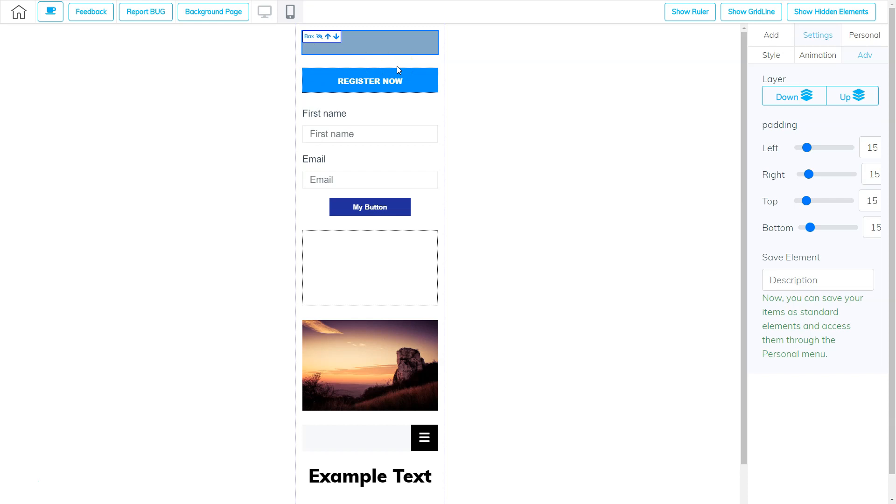
Set the blue box's border radius to 50 on all four corners in the mobile view.
click(771, 55)
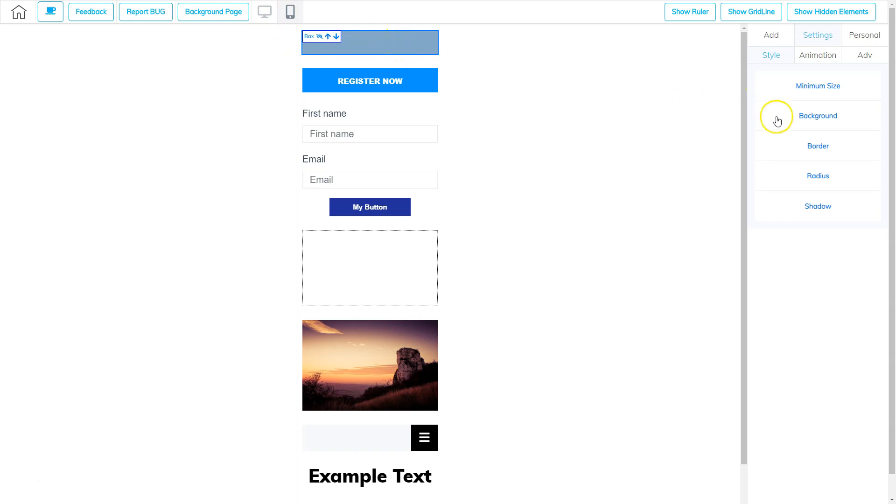
click(817, 176)
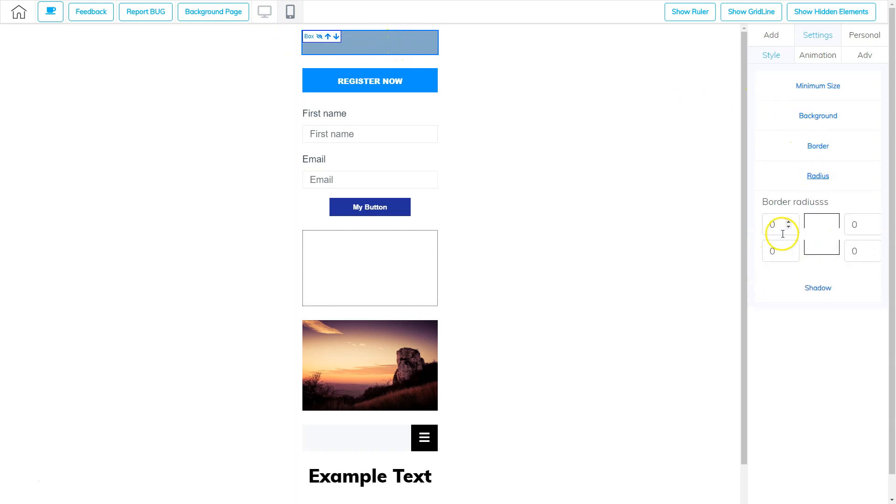
drag(790, 223, 752, 226)
text(50)
key(Tab)
text(50)
key(Tab)
text(50)
key(Tab)
text(50)
key(Tab)
click(468, 48)
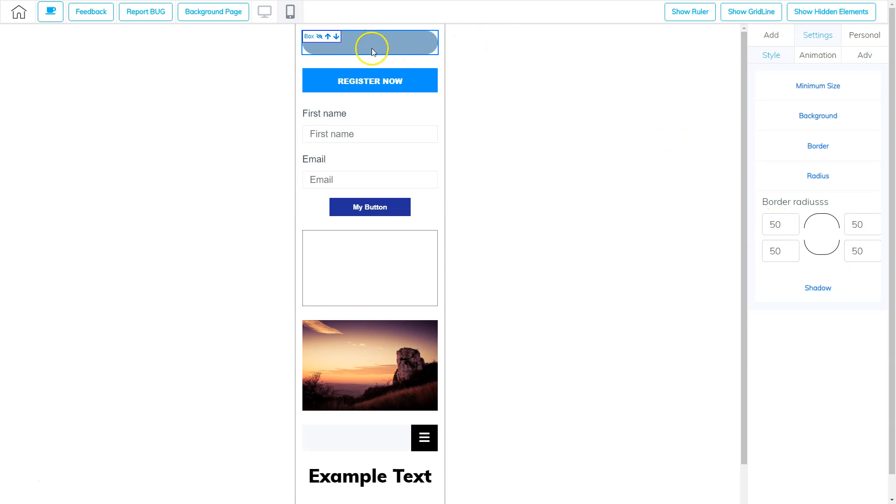
Compare the rounded box in the desktop and mobile views, and review its mobile padding and style settings.
click(264, 12)
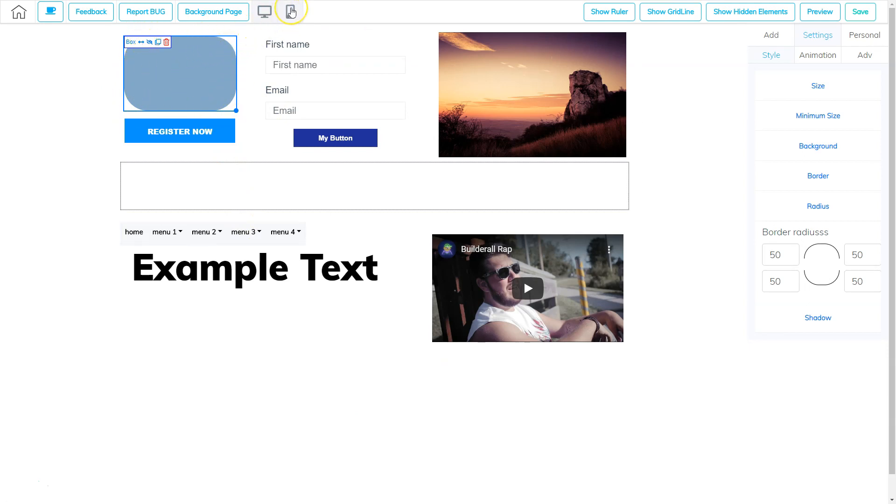
click(291, 12)
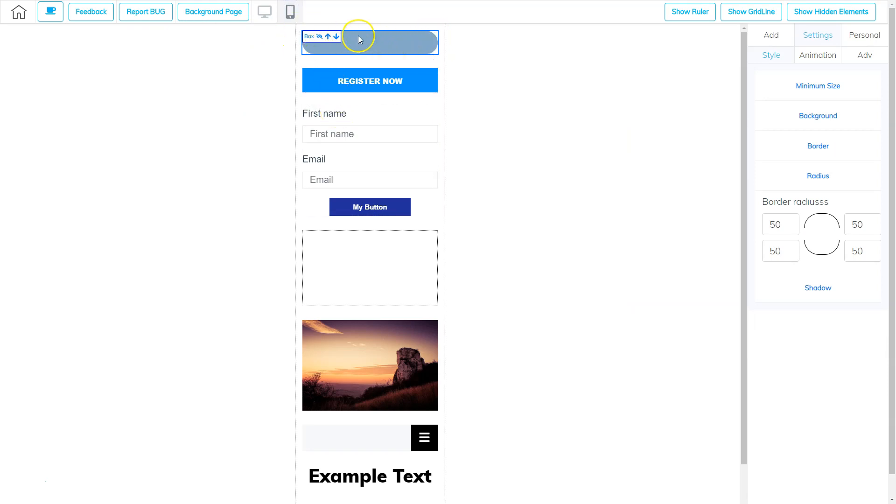
click(319, 40)
click(865, 56)
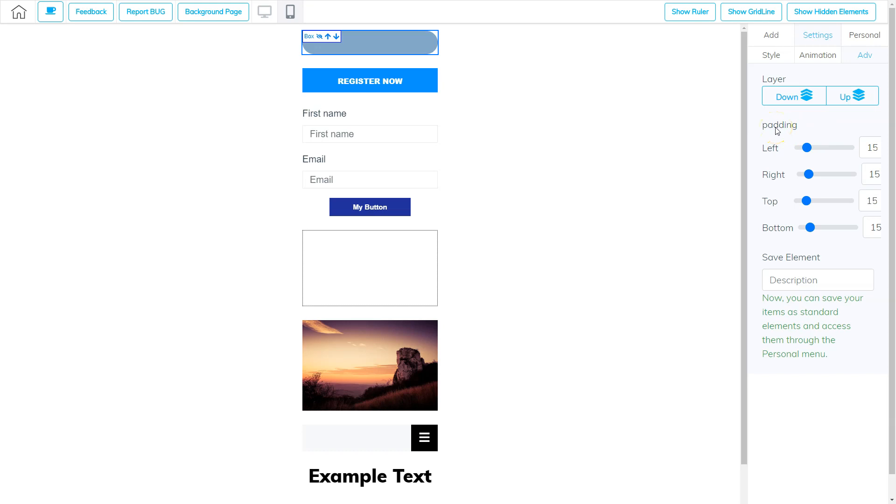
click(765, 55)
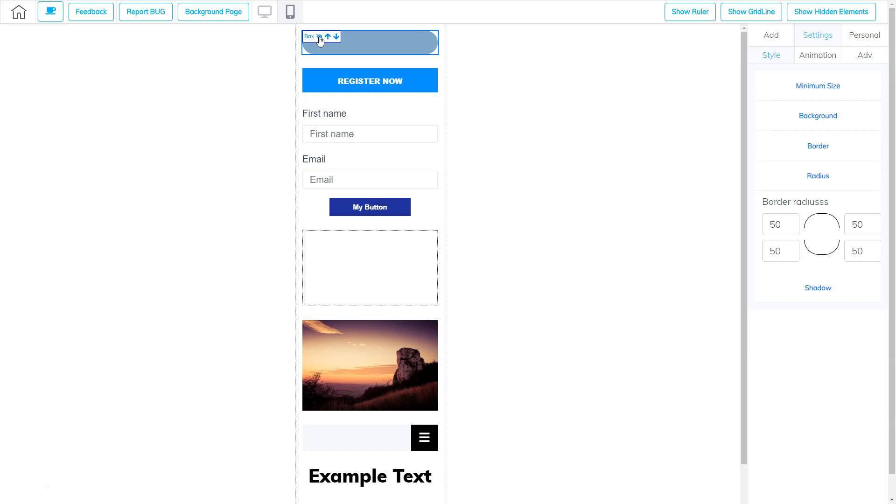
Select the Register Now button in the mobile view, review its style and advanced padding settings, and return to the desktop view.
click(358, 86)
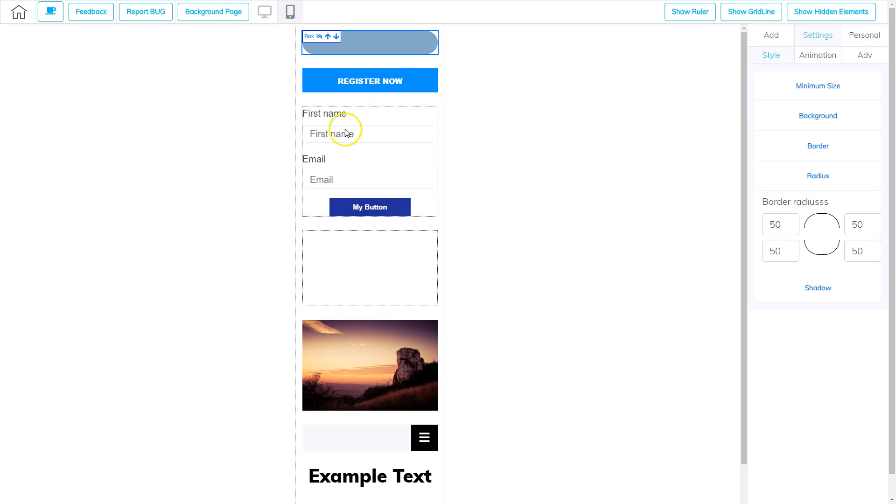
click(382, 83)
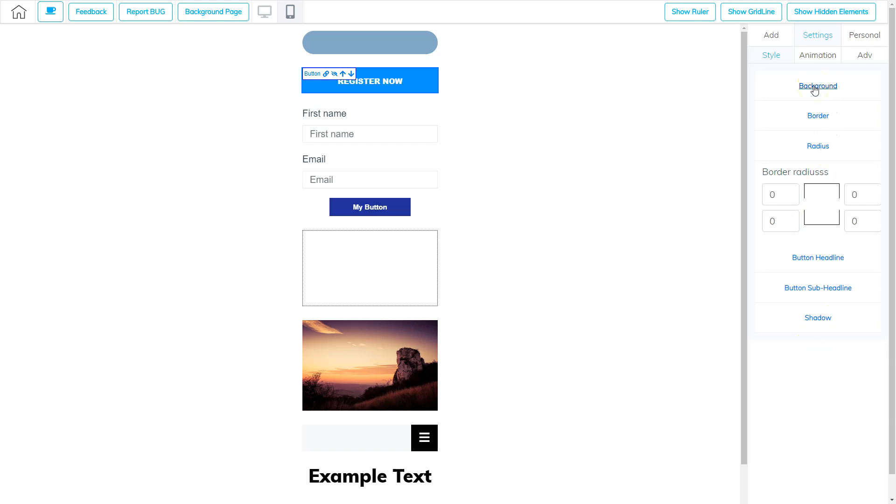
click(866, 58)
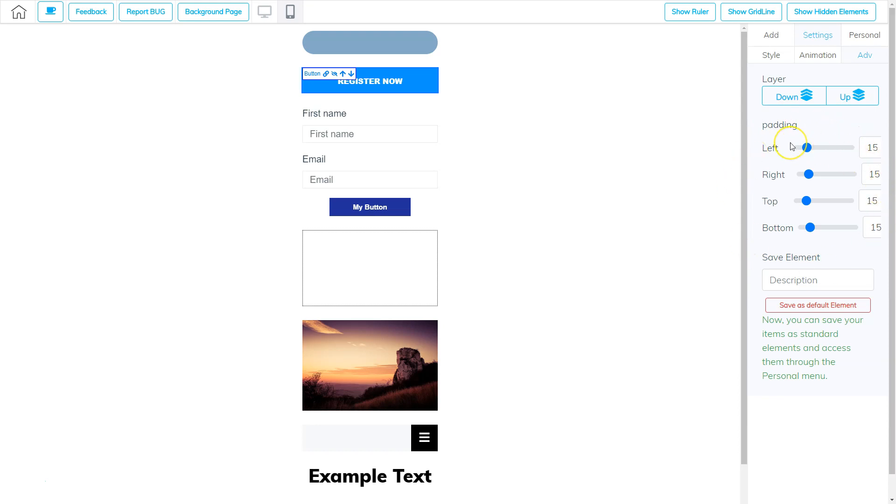
click(771, 55)
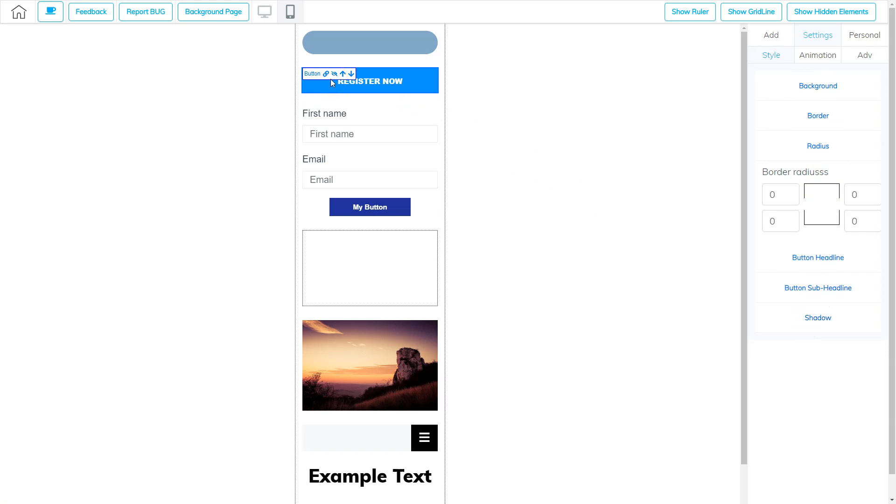
click(265, 12)
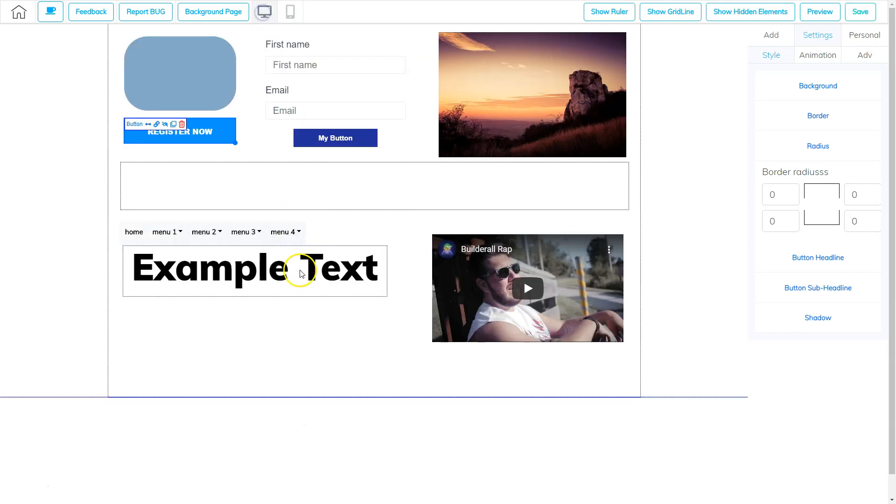